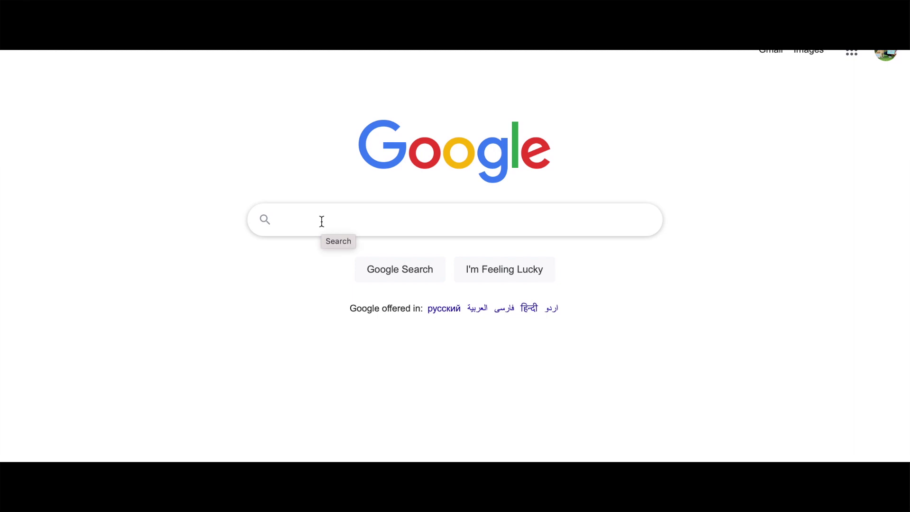
# Step: Search Google for 'world education services' and open the WES Canada homepage
pyautogui.write('worl')
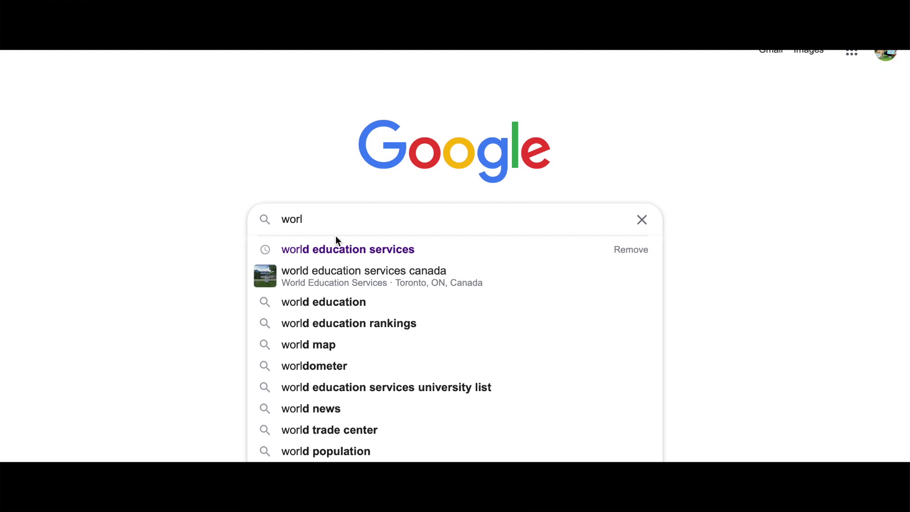
pyautogui.click(342, 251)
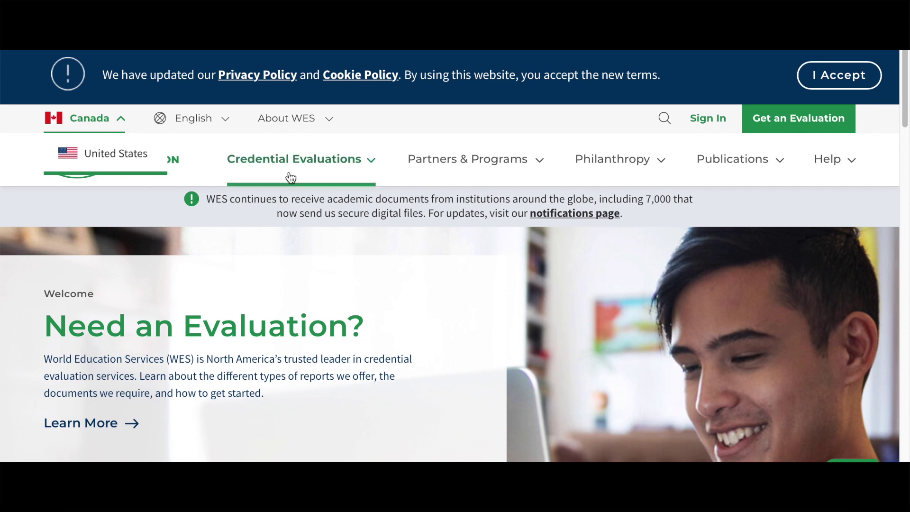
# Step: Go to Credential Evaluations > Required Documents and scroll down to the Your Education form
pyautogui.click(354, 158)
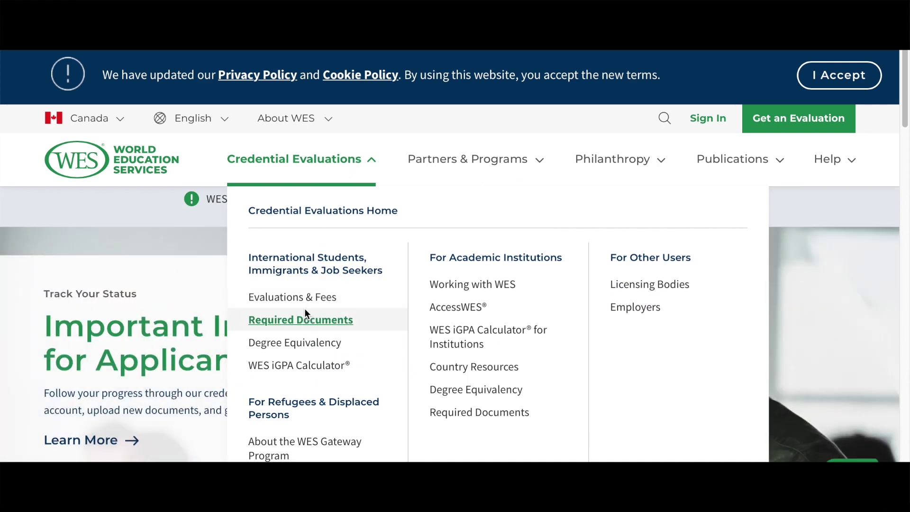
pyautogui.click(305, 320)
pyautogui.scroll(-1, 374, 299)
pyautogui.scroll(-1, 375, 302)
pyautogui.scroll(-1, 445, 298)
pyautogui.scroll(-1, 493, 285)
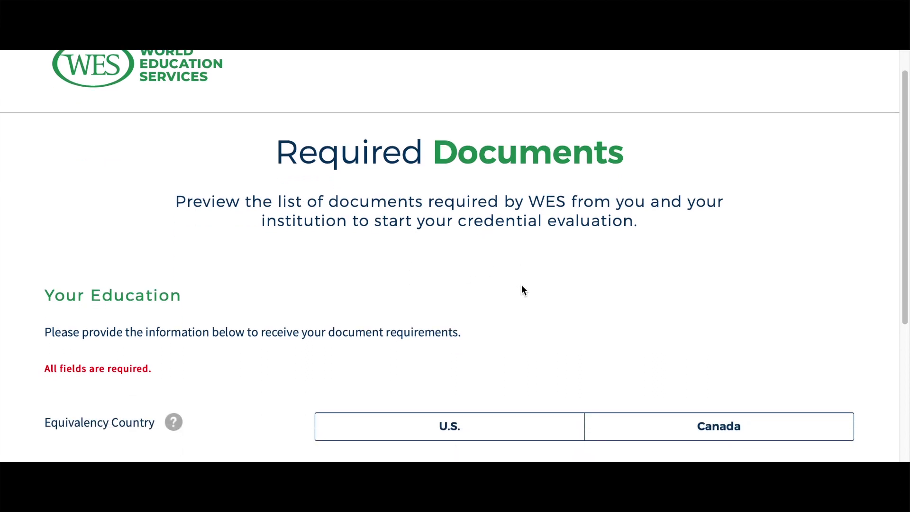
pyautogui.scroll(-1, 523, 290)
pyautogui.scroll(-4, 593, 261)
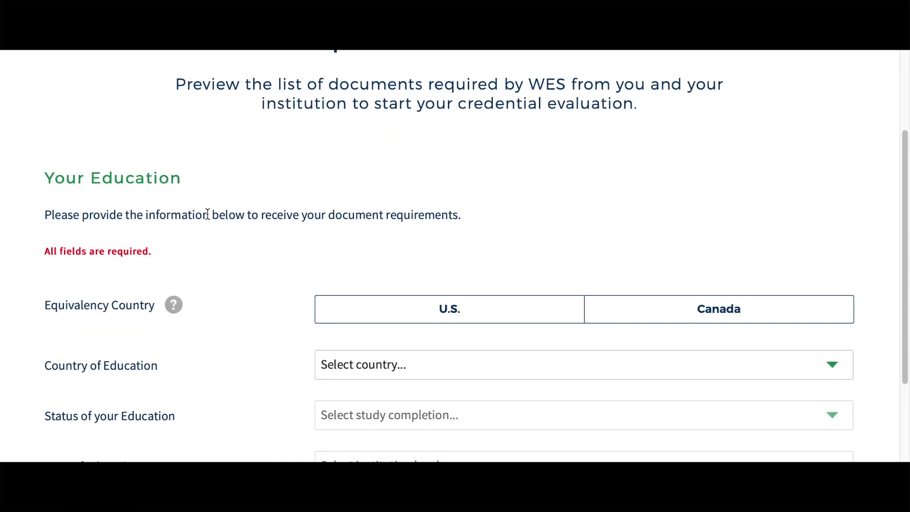
pyautogui.scroll(-3, 732, 235)
# Step: Choose Canada as equivalency country, answer yes to IRCC, and pick Russia as country of education
pyautogui.click(728, 240)
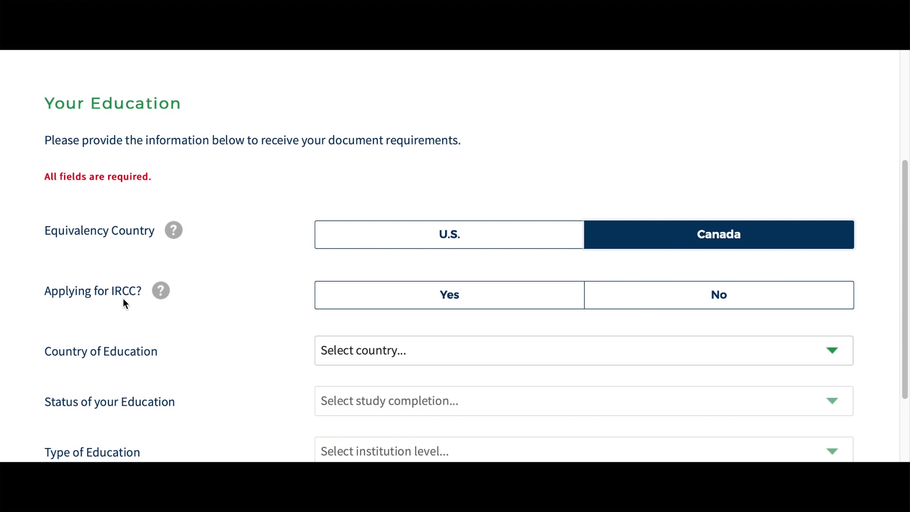
pyautogui.click(469, 302)
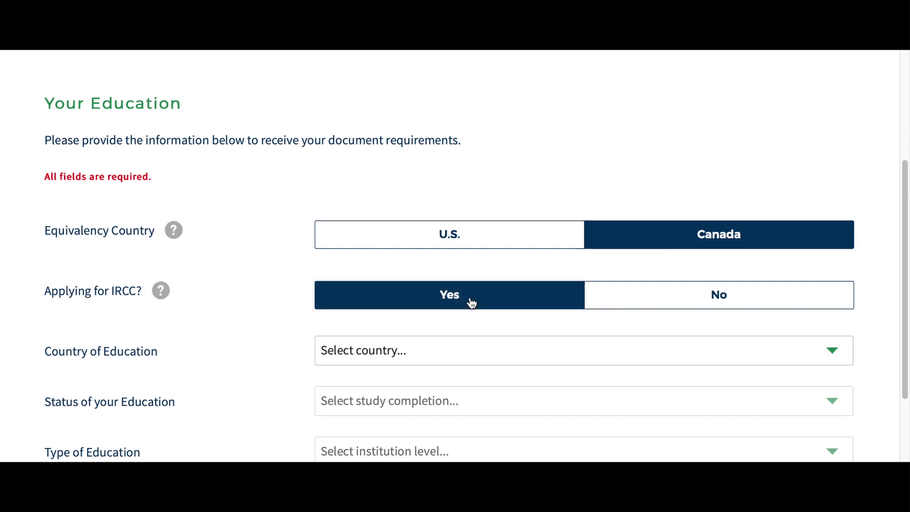
pyautogui.scroll(-3, 274, 281)
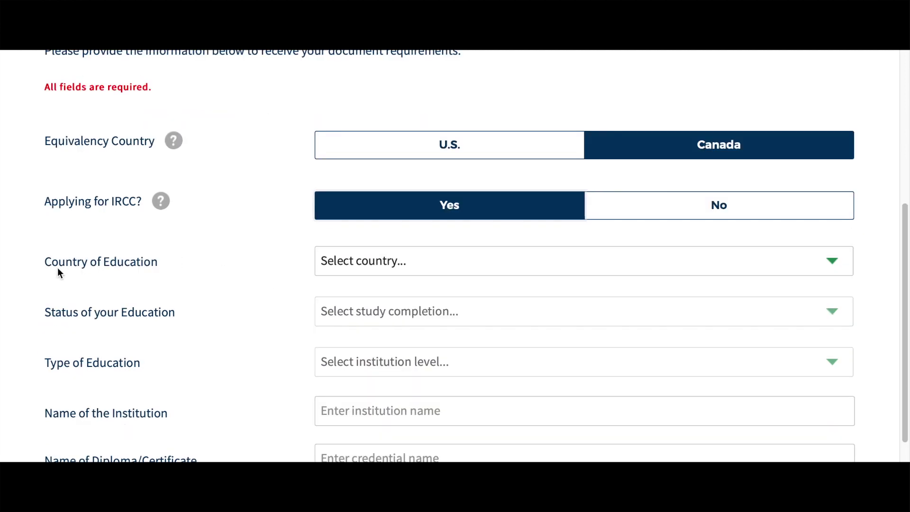
pyautogui.click(370, 263)
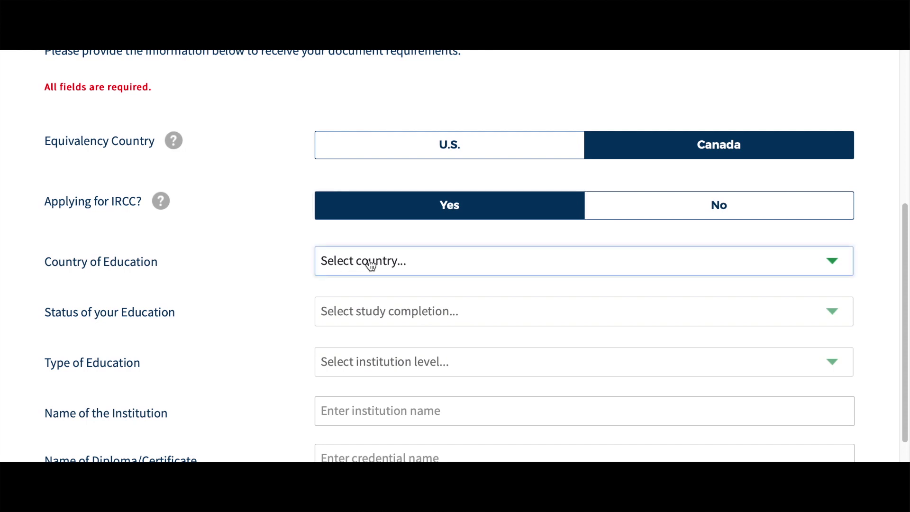
pyautogui.write('ru')
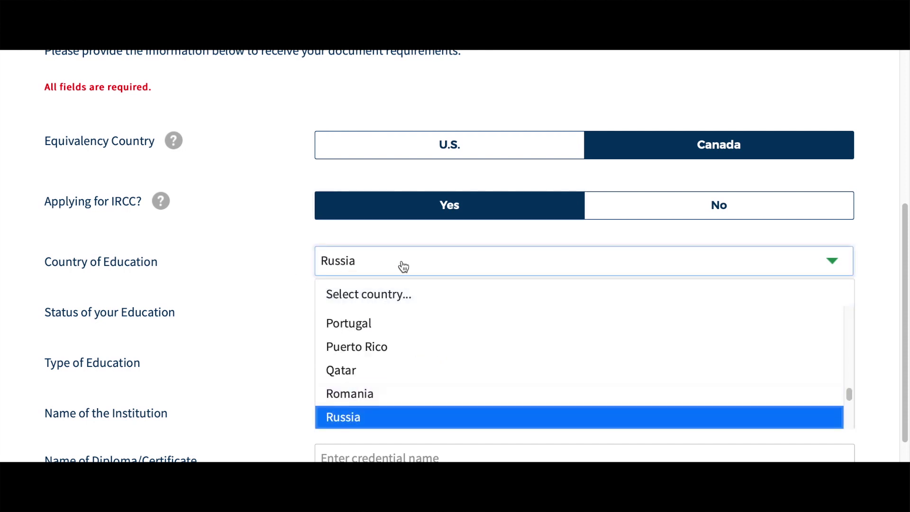
pyautogui.click(394, 418)
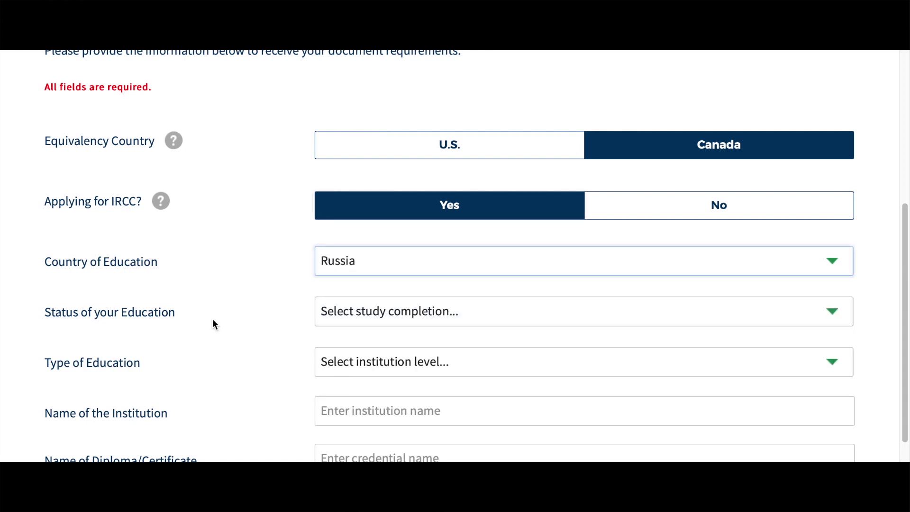
# Step: Set education status to Completed and type to post-secondary and higher education
pyautogui.click(368, 317)
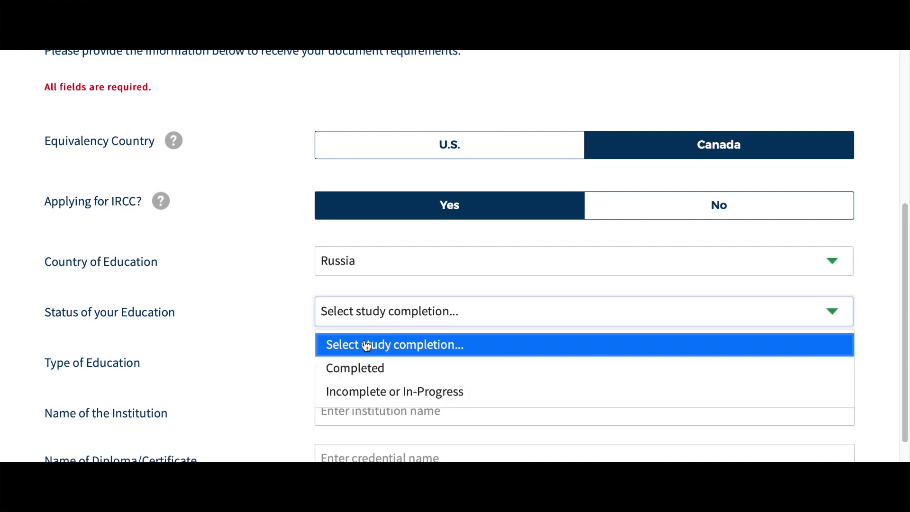
pyautogui.click(369, 374)
pyautogui.scroll(-1, 340, 329)
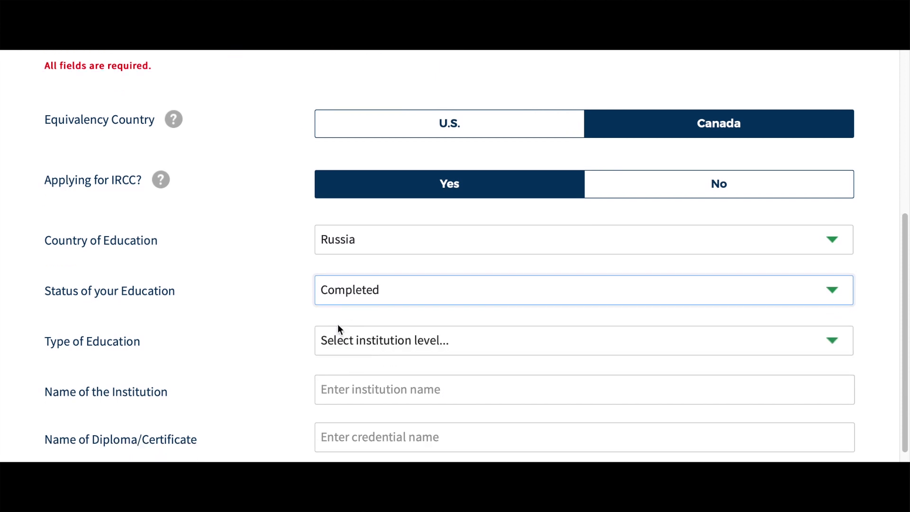
pyautogui.click(343, 347)
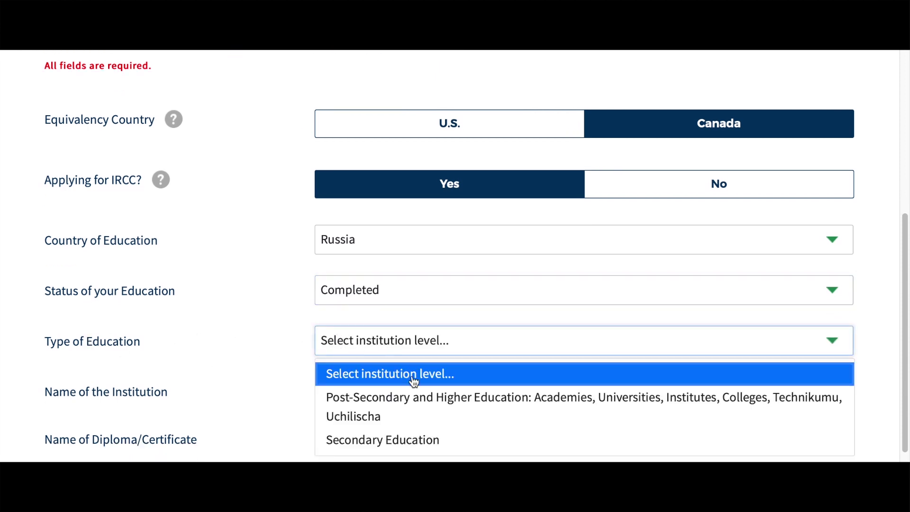
pyautogui.click(419, 404)
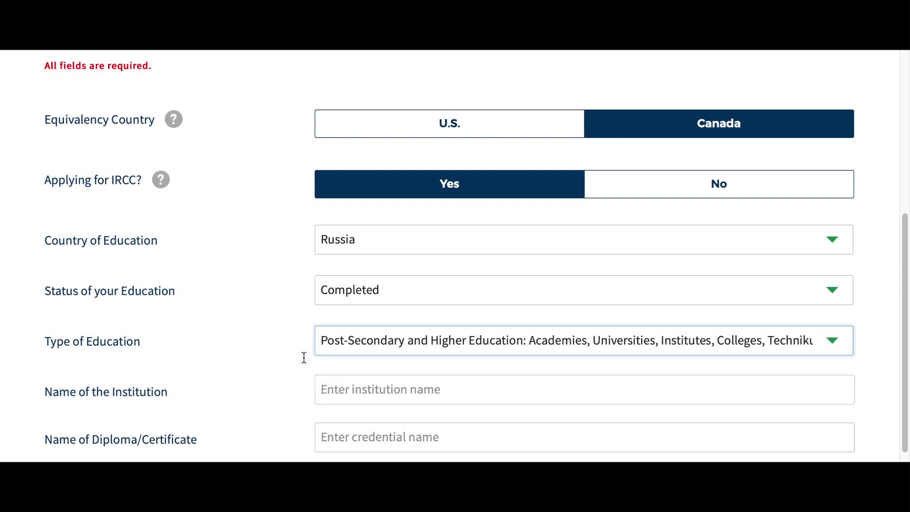
pyautogui.scroll(-2, 287, 357)
# Step: Enter Petrozavodsk State University and diploma 'Tourism Management', then view the requirements
pyautogui.click(356, 322)
pyautogui.write('Petro')
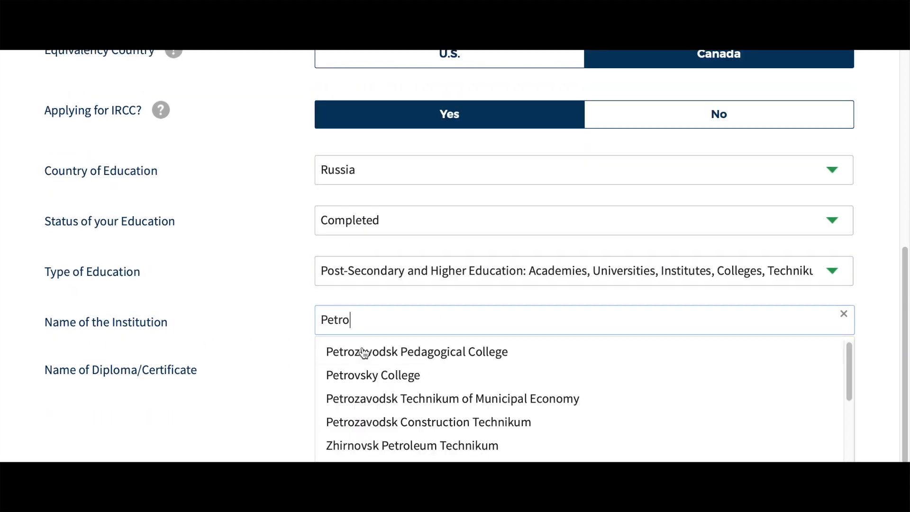
pyautogui.click(380, 470)
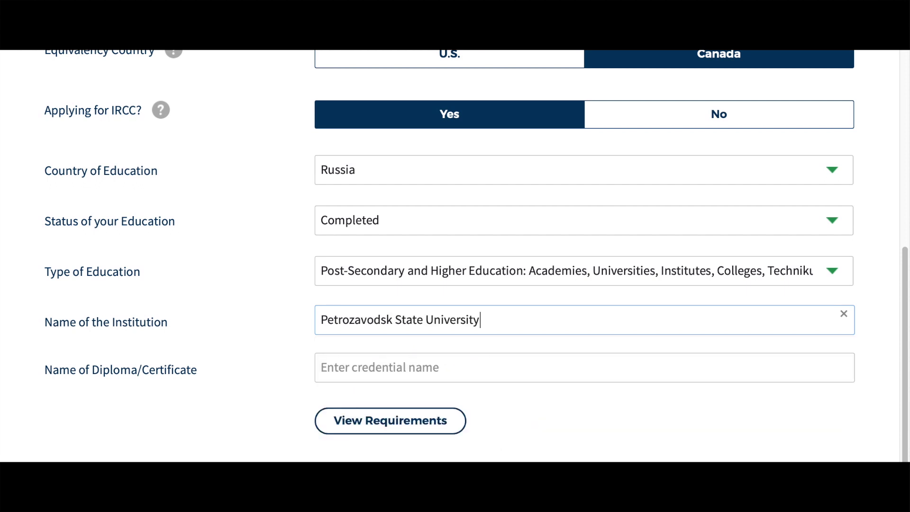
pyautogui.click(365, 368)
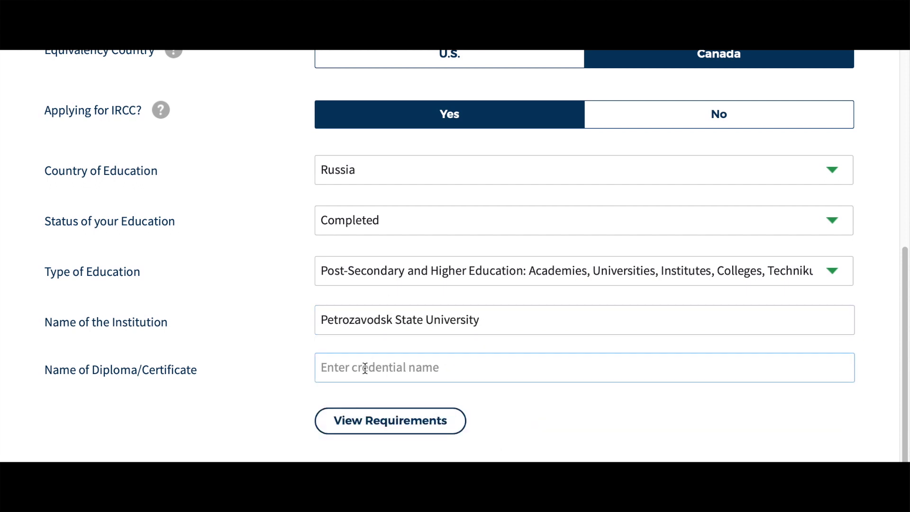
pyautogui.write('Tour')
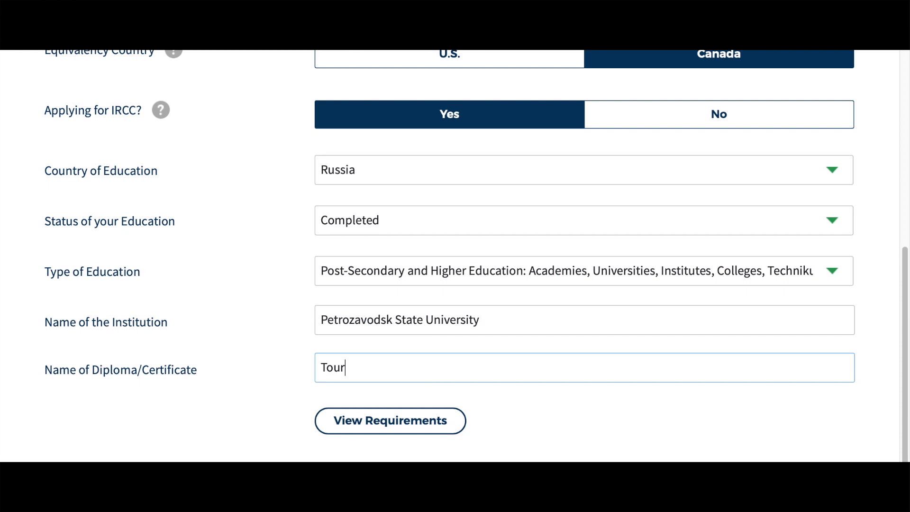
pyautogui.write('ism Manage')
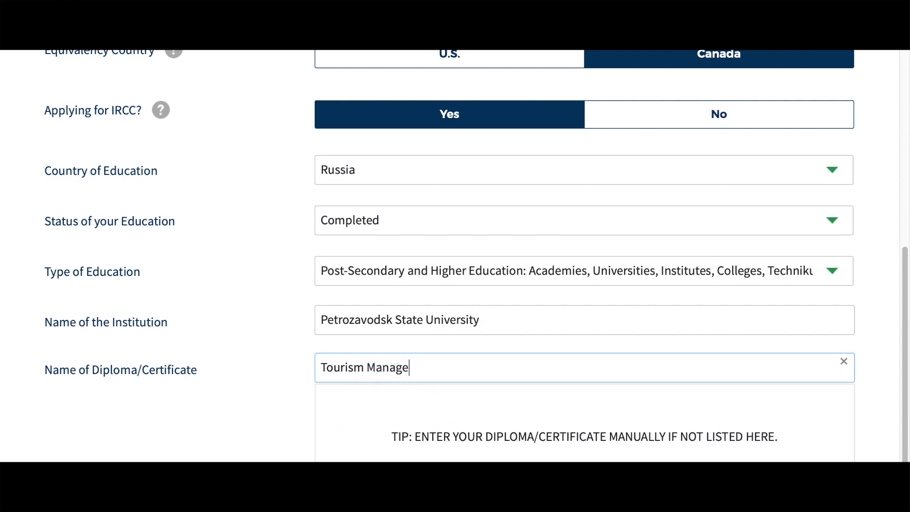
pyautogui.write('ment')
pyautogui.click(276, 385)
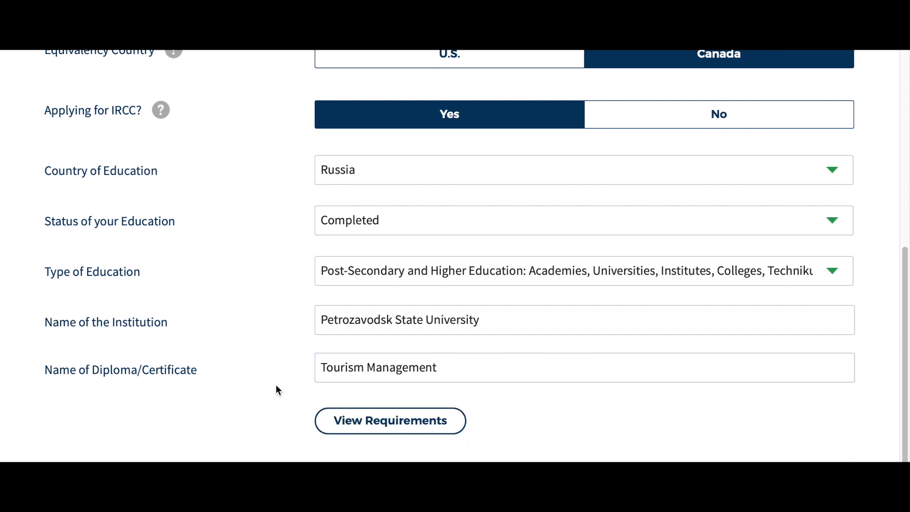
pyautogui.click(387, 424)
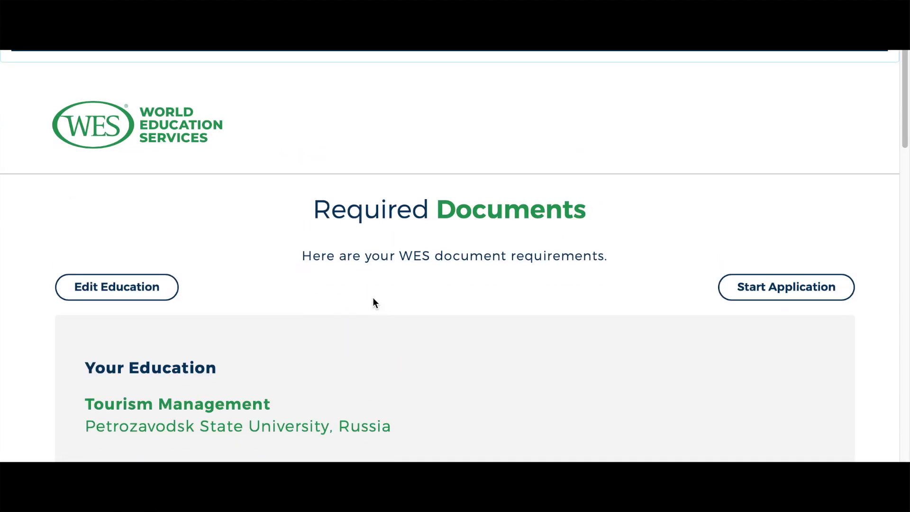
# Step: Scroll through the Important Information and Requirements Checklist for the Russian degree
pyautogui.scroll(-2, 433, 277)
pyautogui.scroll(-4, 432, 278)
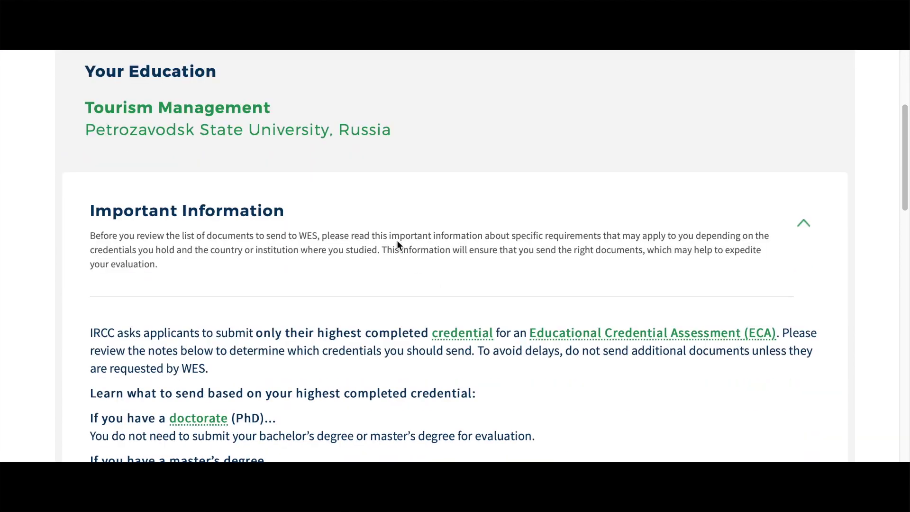
pyautogui.scroll(-6, 288, 290)
pyautogui.scroll(-4, 288, 289)
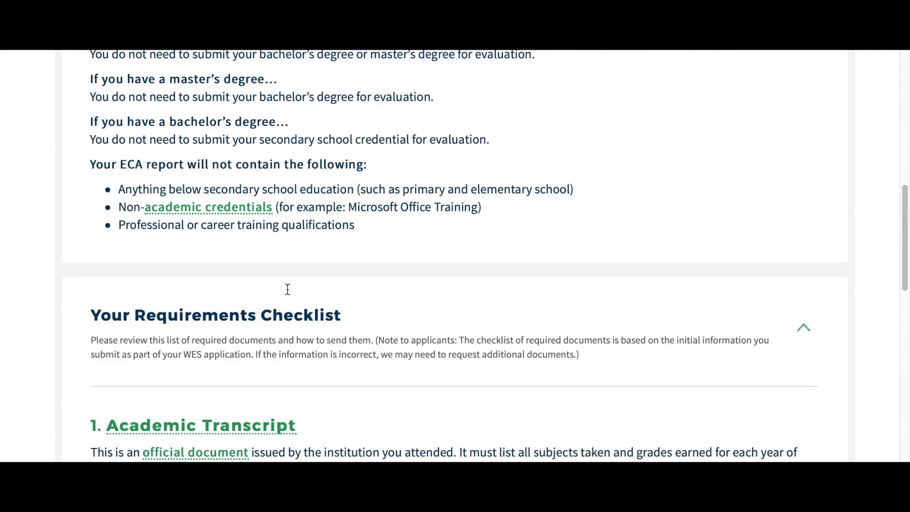
pyautogui.scroll(-1, 287, 289)
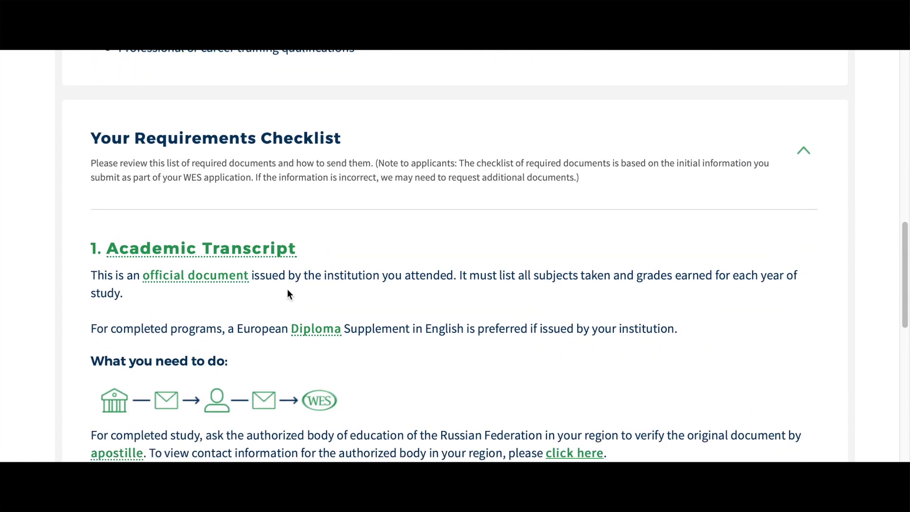
pyautogui.scroll(-7, 343, 219)
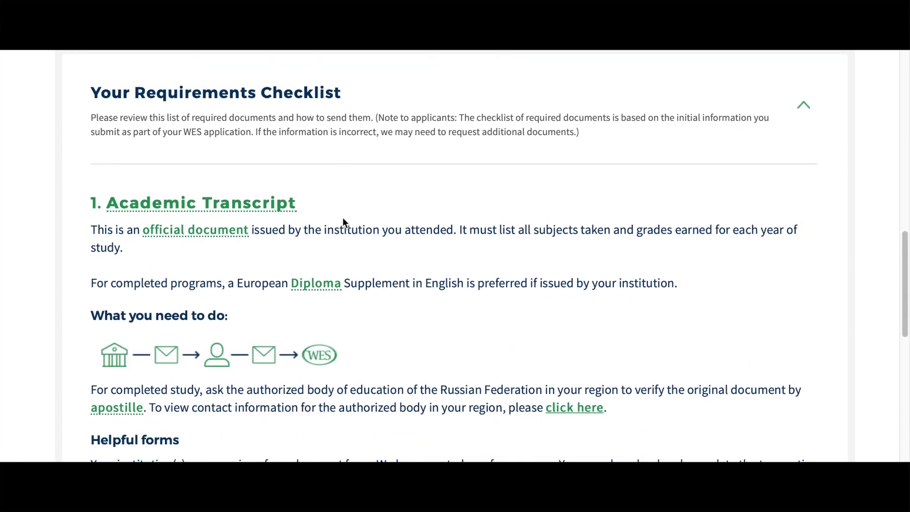
pyautogui.scroll(-2, 344, 223)
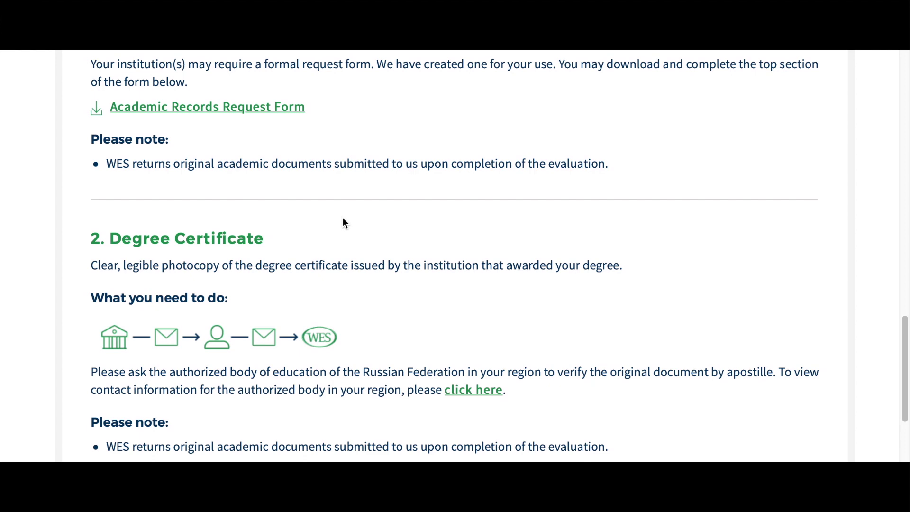
pyautogui.scroll(-6, 497, 269)
# Step: Return to the apostille verification sentence and briefly highlight it
pyautogui.scroll(5, 498, 270)
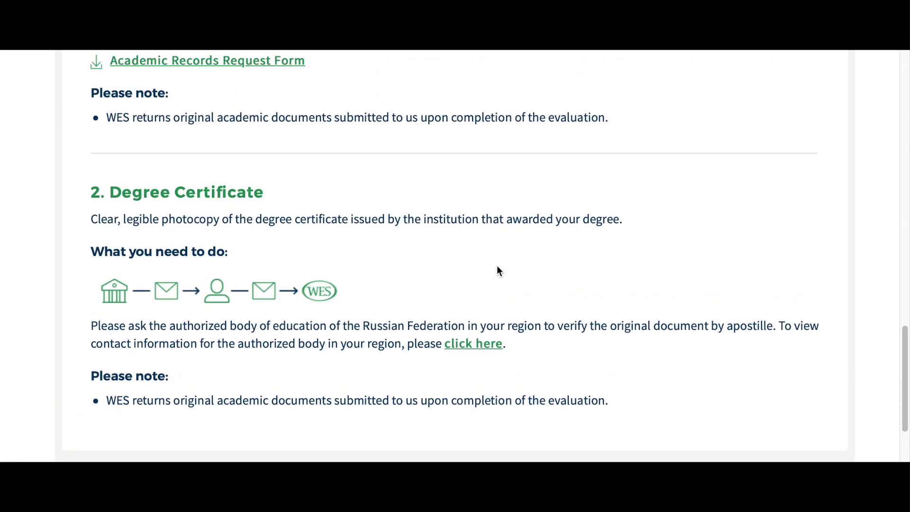
pyautogui.scroll(6, 497, 268)
pyautogui.moveTo(93, 216); pyautogui.dragTo(149, 238)
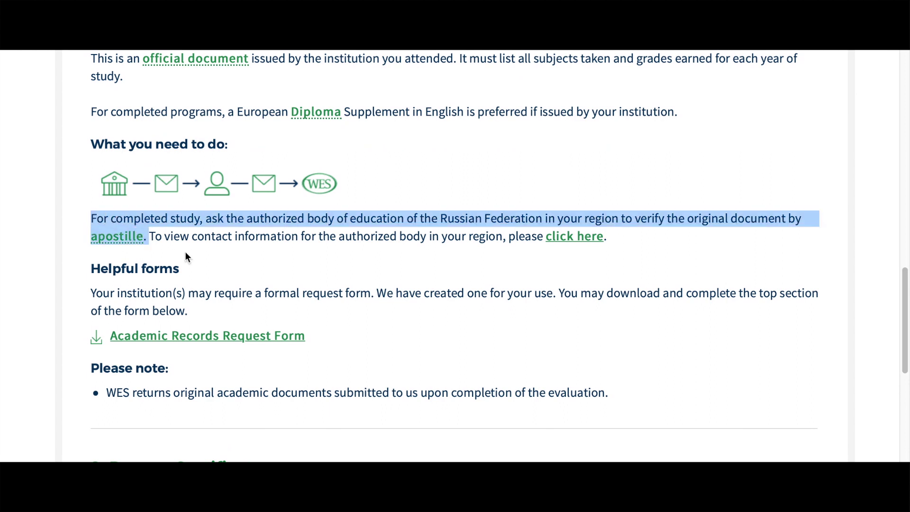
pyautogui.click(110, 221)
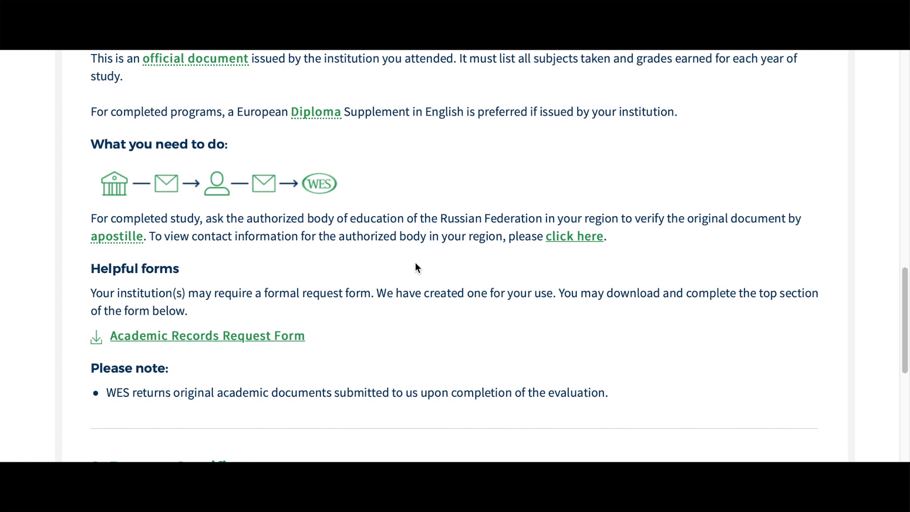
pyautogui.scroll(-10, 416, 263)
pyautogui.moveTo(55, 203); pyautogui.dragTo(286, 209)
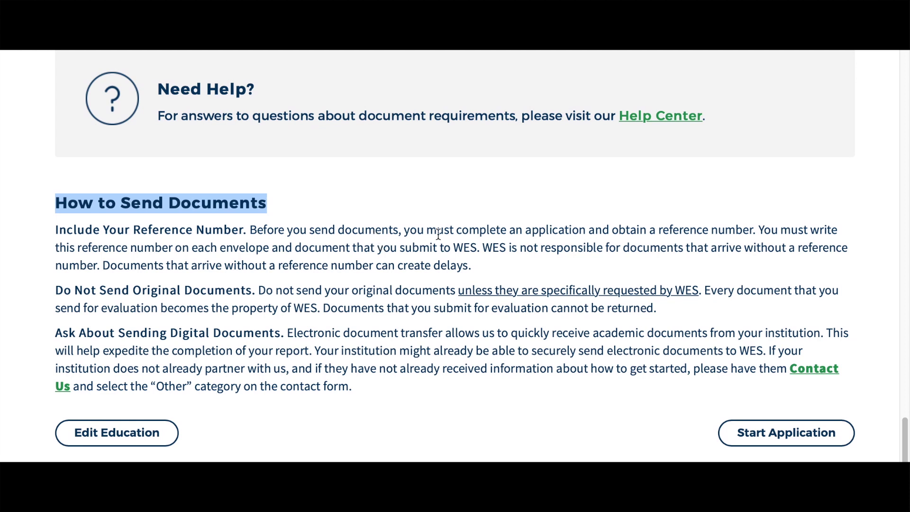
pyautogui.moveTo(56, 291); pyautogui.dragTo(258, 291)
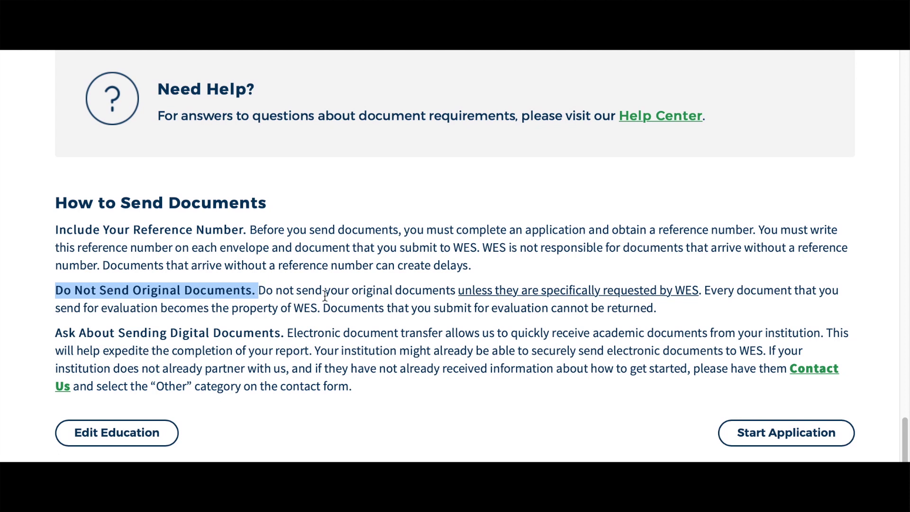
pyautogui.moveTo(266, 291); pyautogui.dragTo(452, 287)
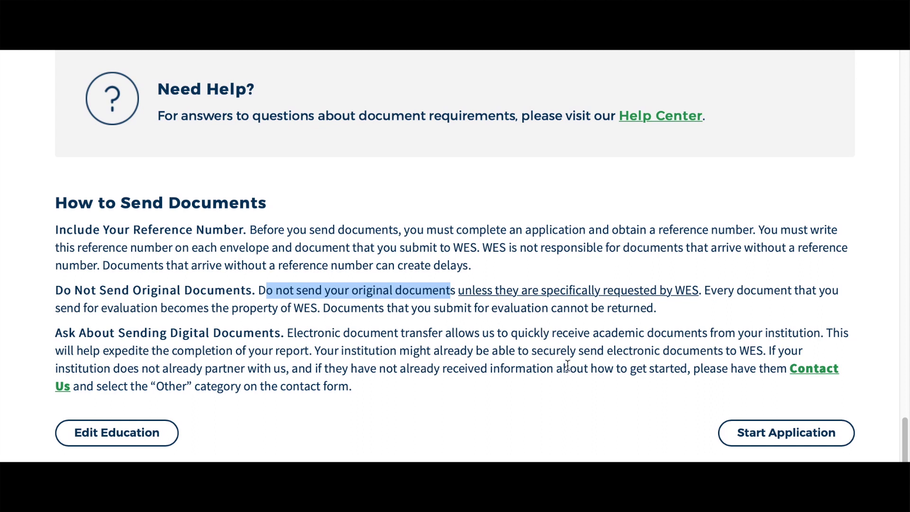
pyautogui.scroll(-1, 567, 363)
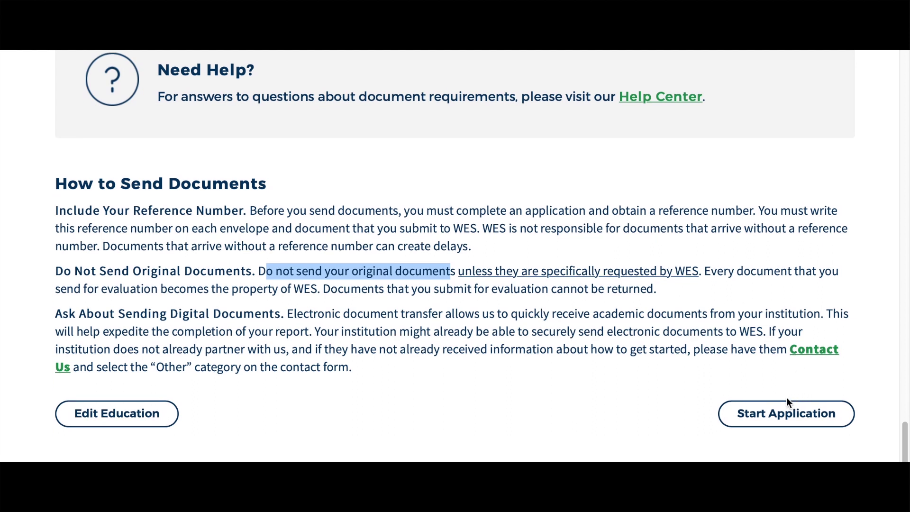
# Step: Start an application, choose Canada, and scroll to the Standard, IRCC and Agri-Food Pilot options
pyautogui.click(772, 414)
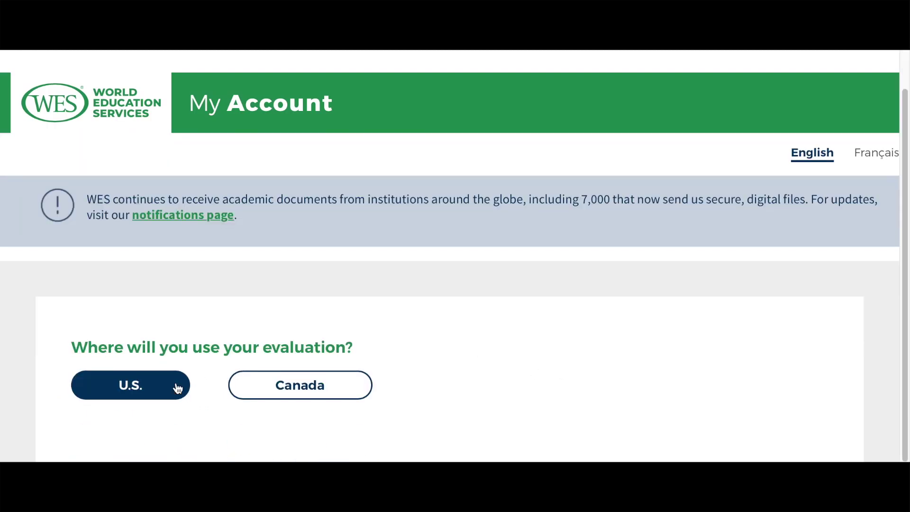
pyautogui.click(301, 383)
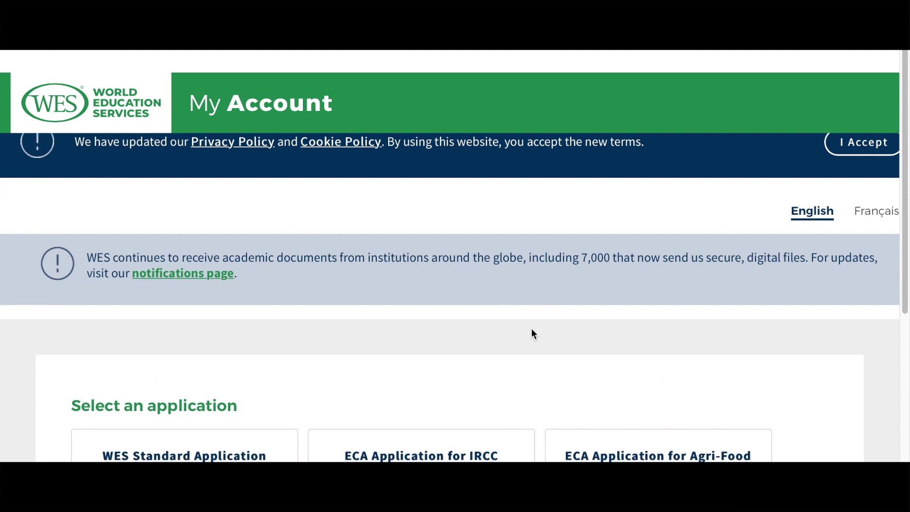
pyautogui.scroll(-3, 531, 329)
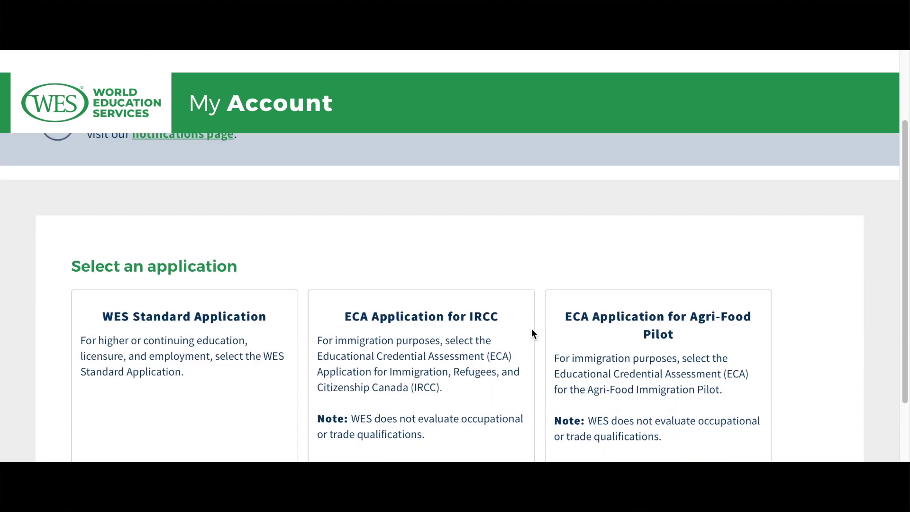
pyautogui.scroll(-1, 531, 329)
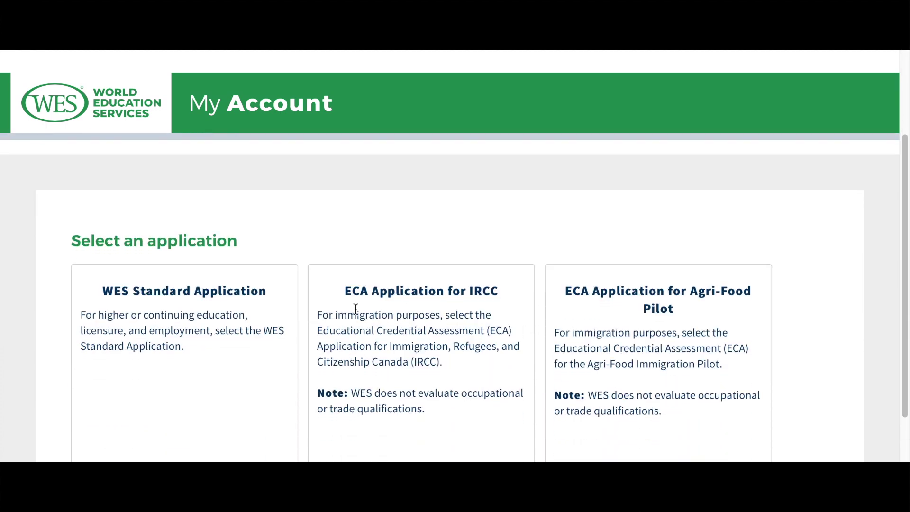